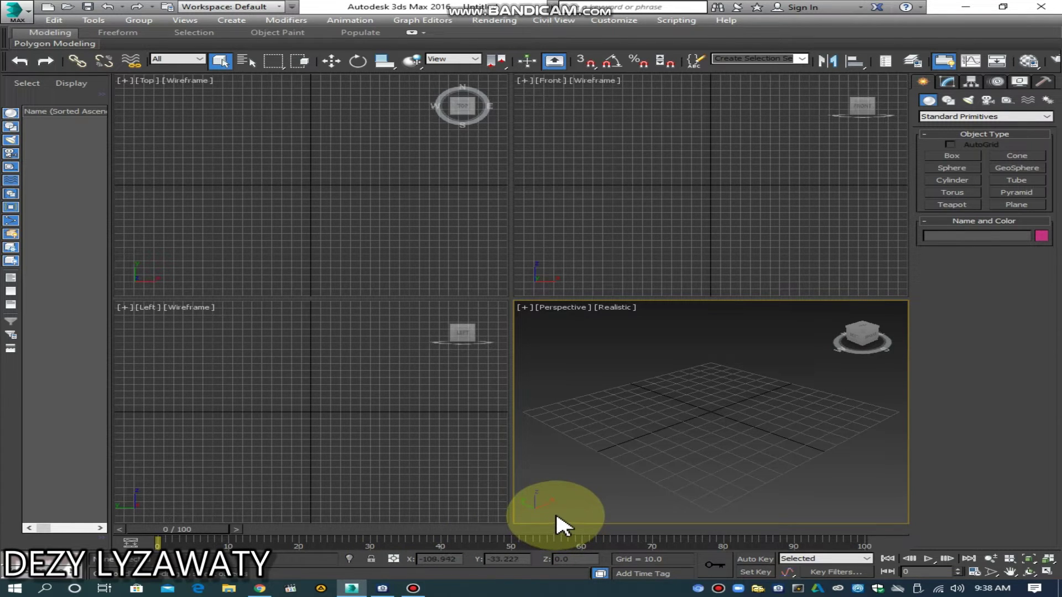
Cycle through the Top, Front, Perspective and Left viewports, ending with Top active
left_click(658, 217)
left_click(415, 220)
left_click(418, 413)
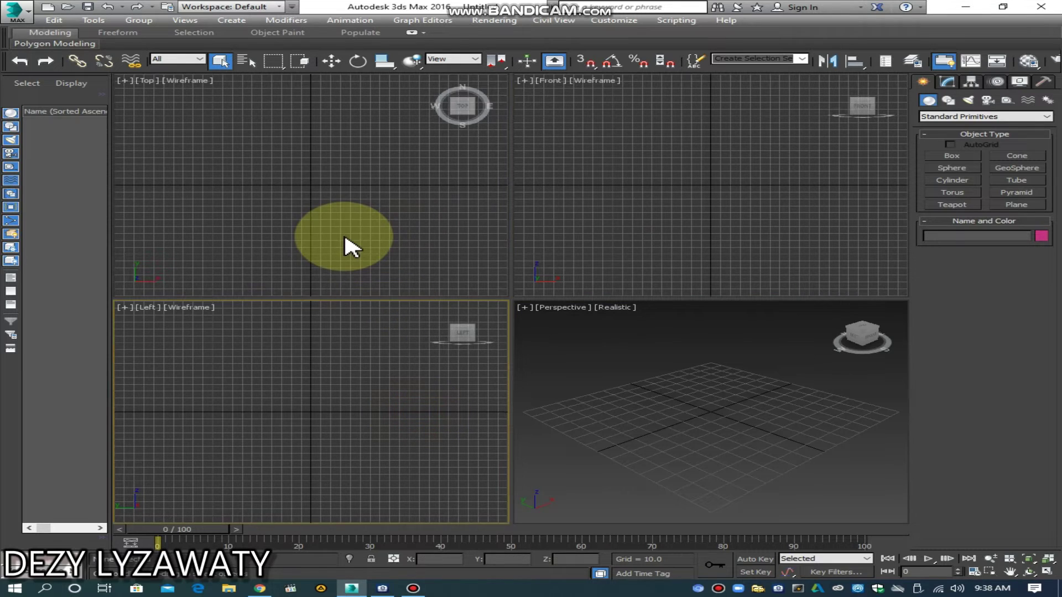
left_click(602, 241)
left_click(389, 383)
left_click(673, 391)
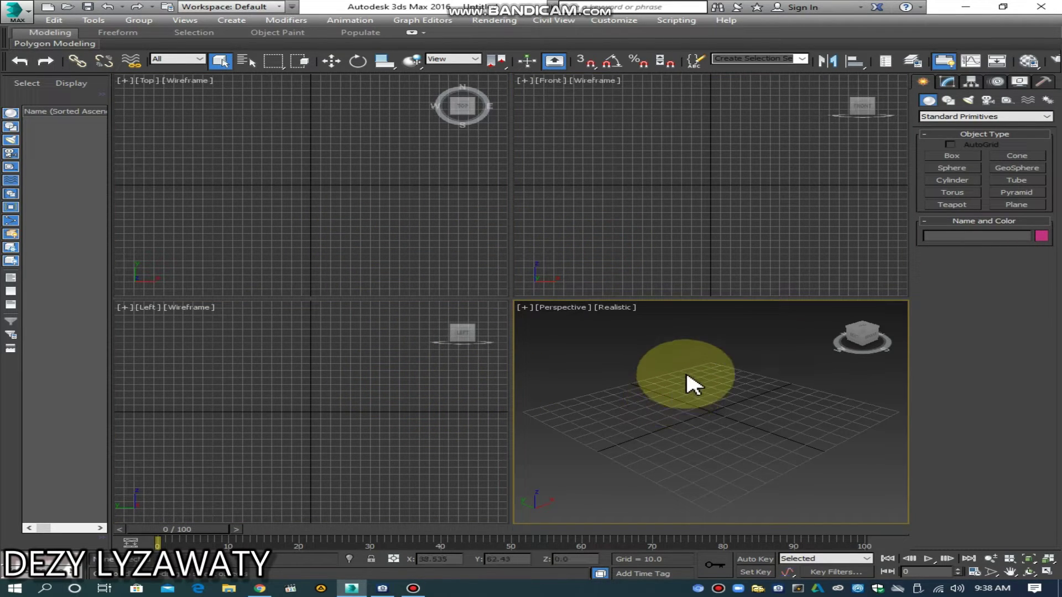
left_click(704, 223)
left_click(408, 221)
left_click(420, 384)
left_click(699, 389)
left_click(701, 244)
left_click(426, 236)
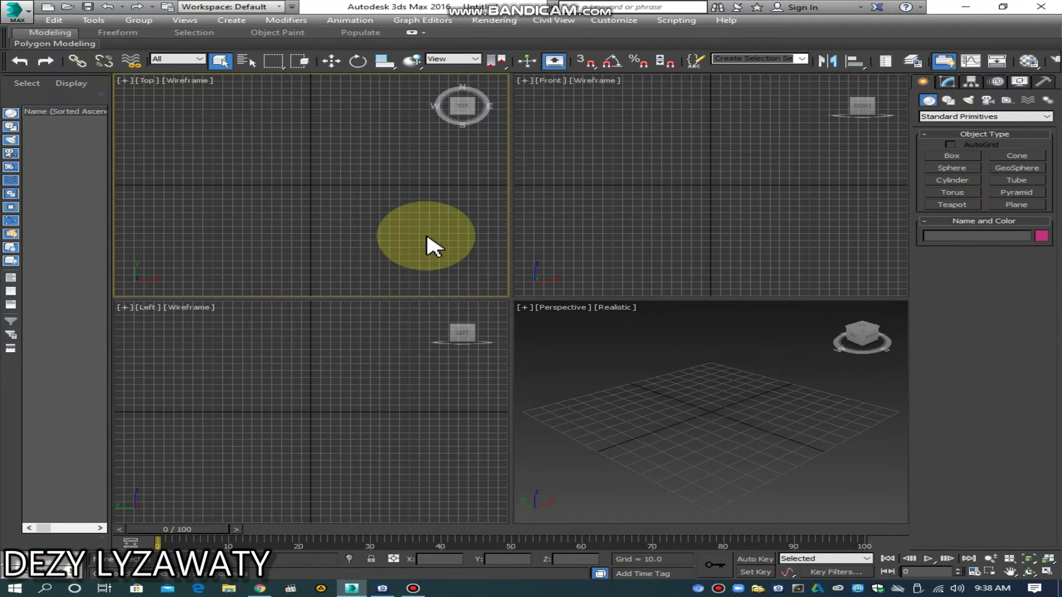
left_click(427, 390)
left_click(404, 220)
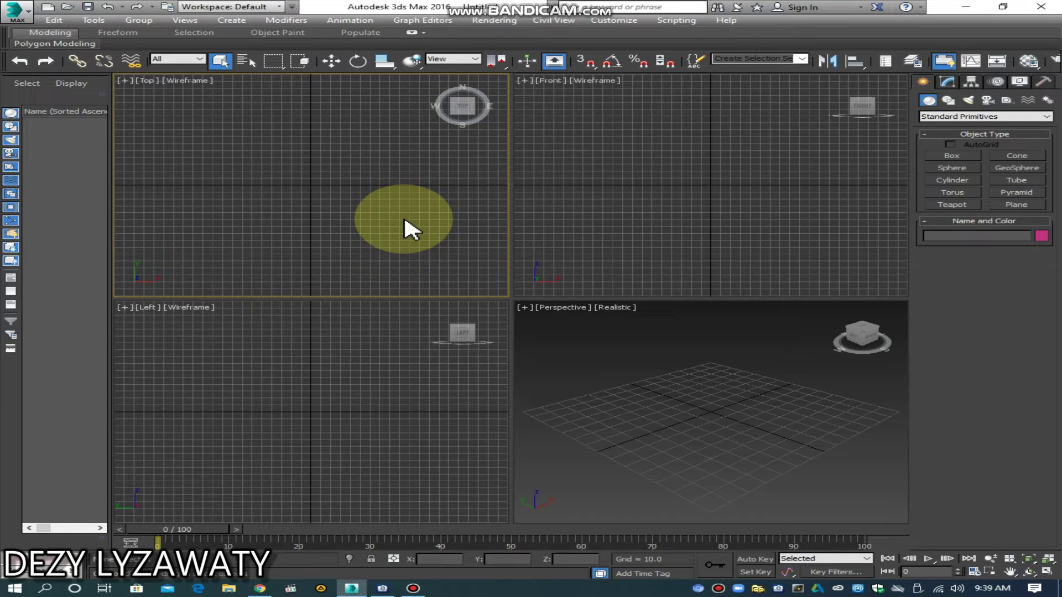
Turn off the home grid with G in the Top, Front, Perspective and Left views
key("g")
left_click(630, 219)
key("g")
left_click(682, 384)
key("g")
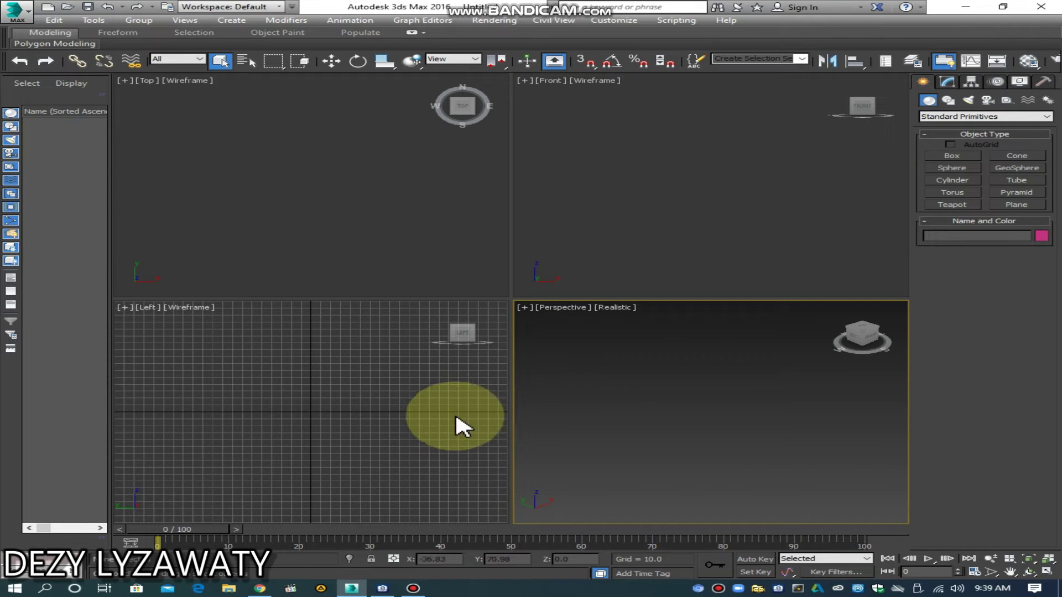
left_click(434, 424)
key("g")
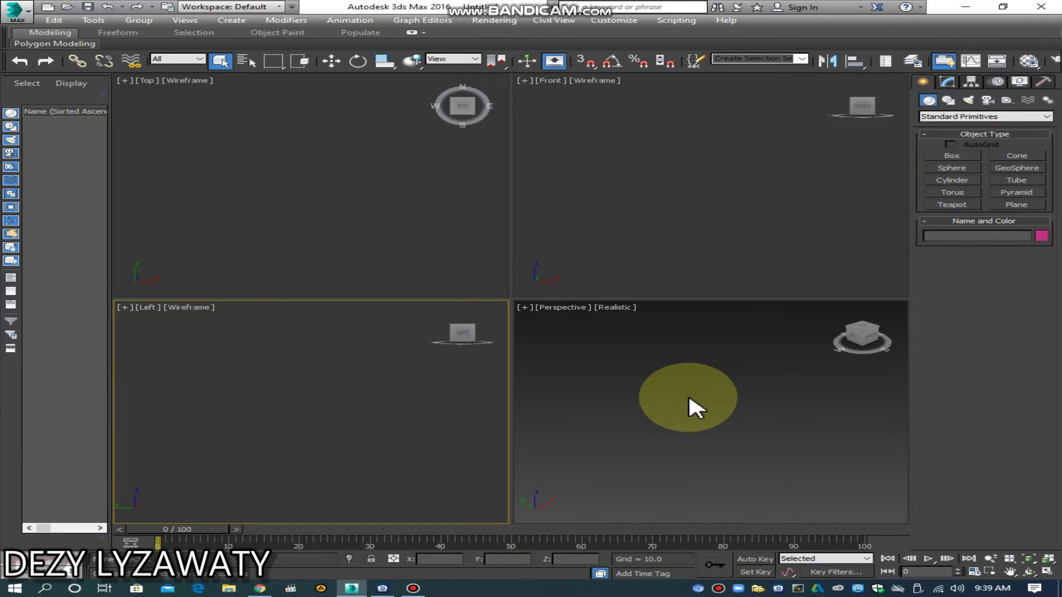
left_click(688, 393)
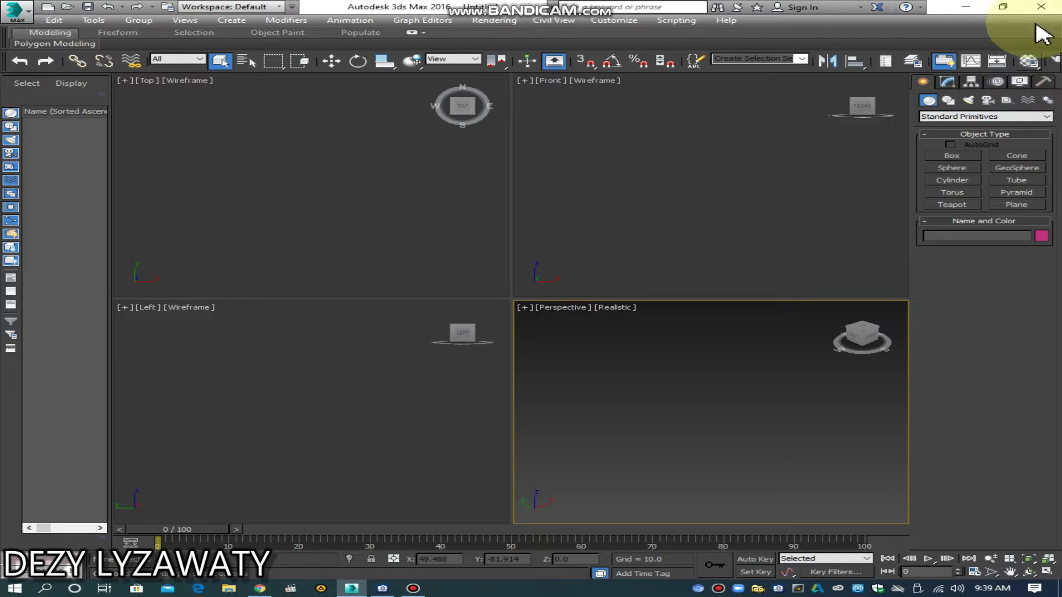
Draw Box001 in the Perspective view, about 52.6 by 56.8 at the base and 46.5 high
left_click(928, 102)
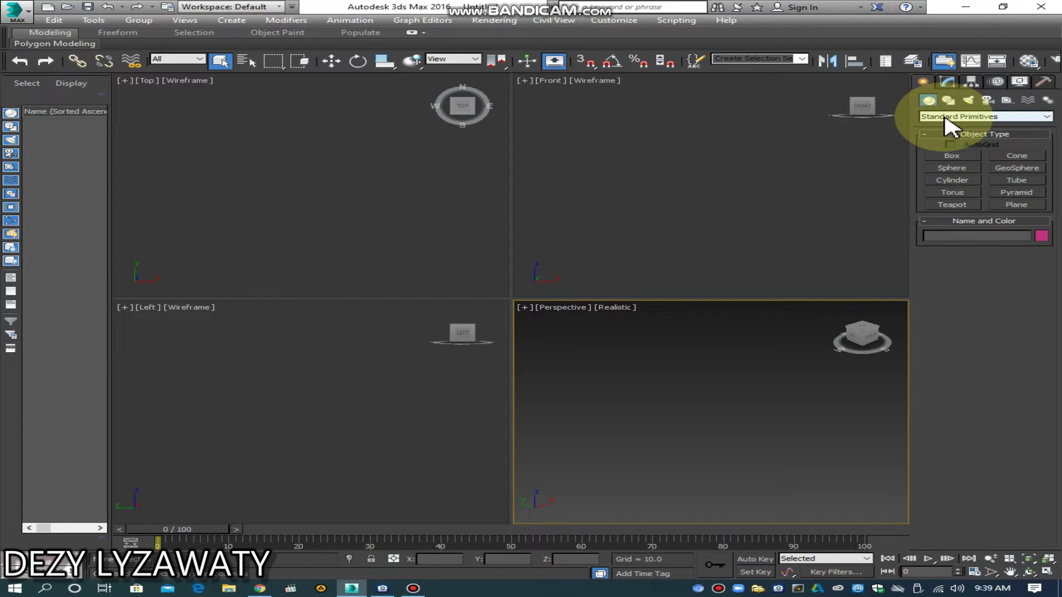
left_click(967, 157)
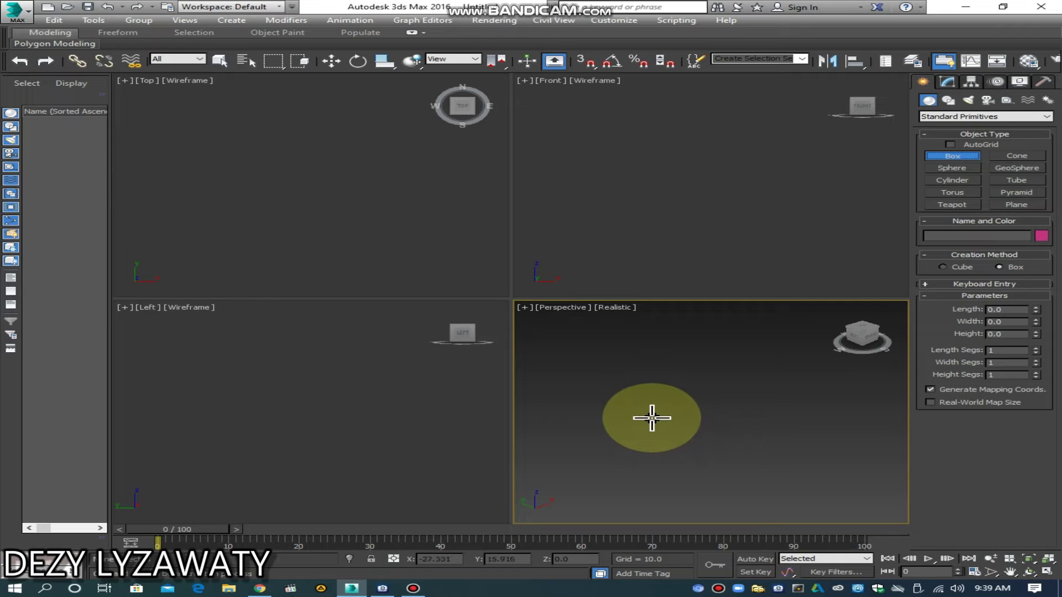
left_click_drag(642, 430, 802, 426)
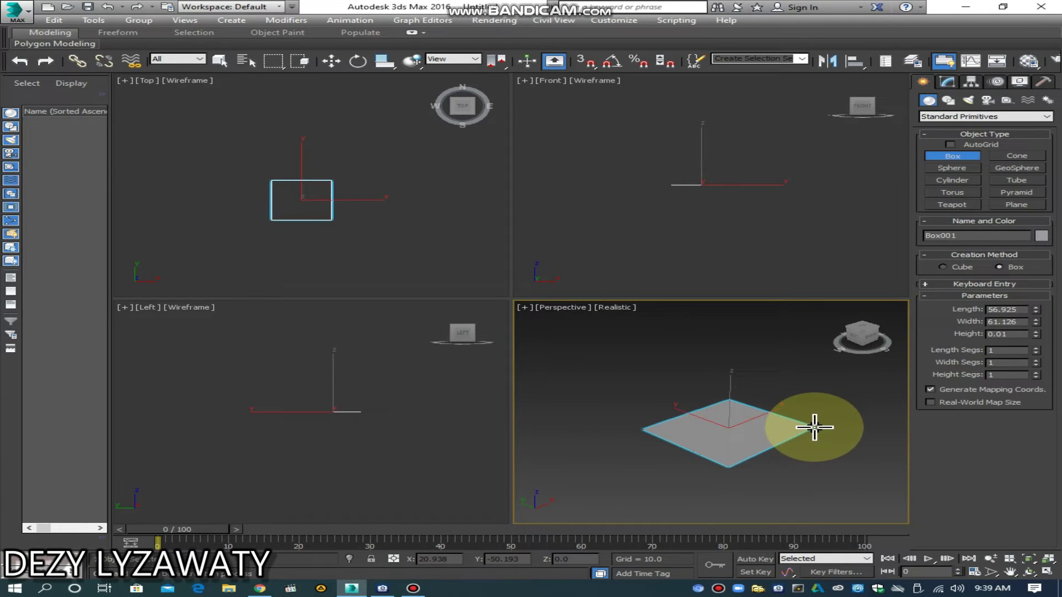
left_click(802, 427)
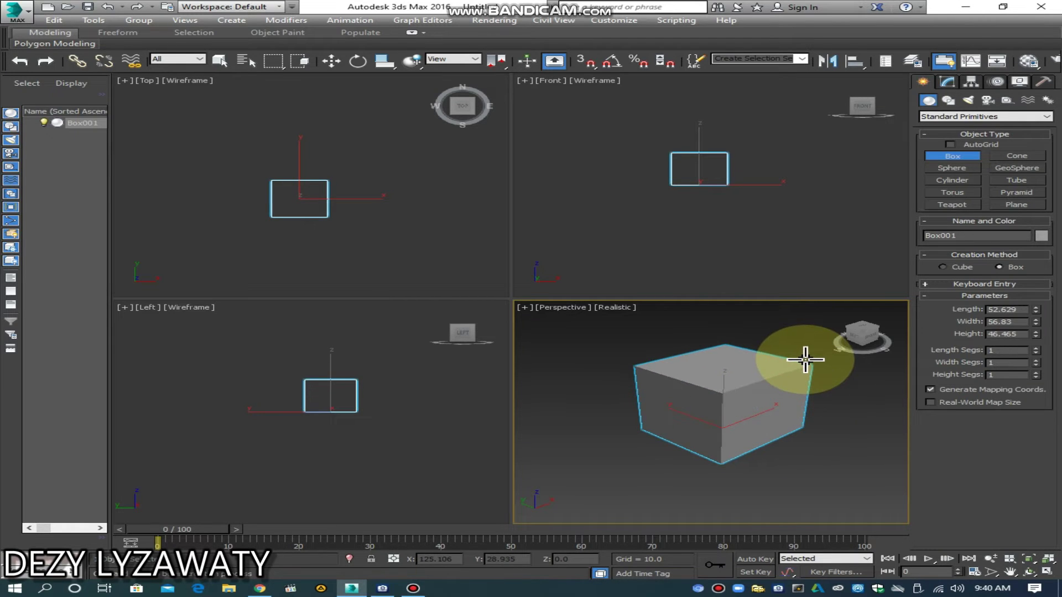
left_click(805, 359)
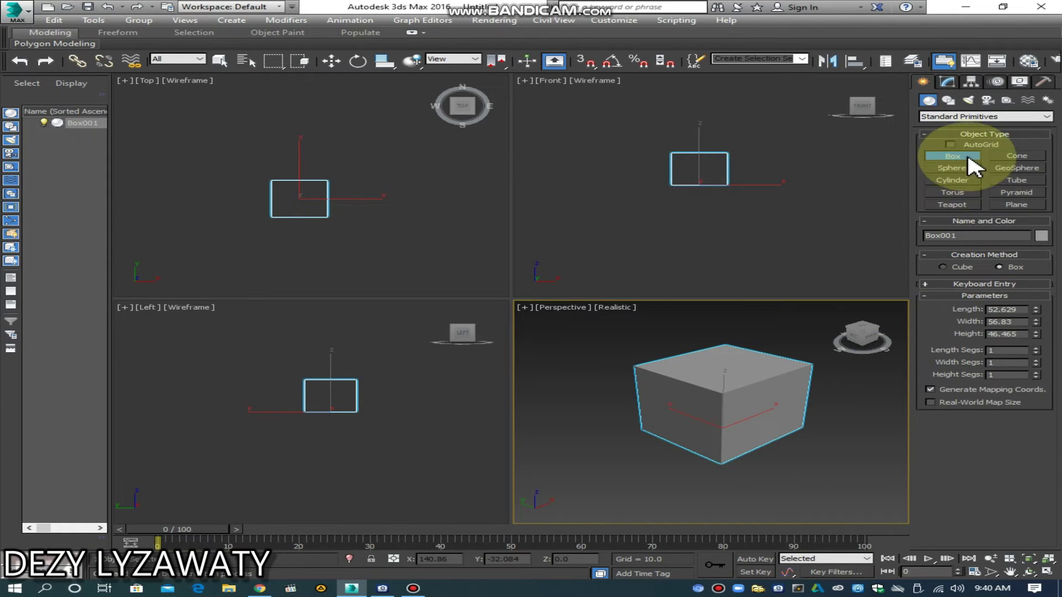
right_click_drag(847, 356, 854, 409)
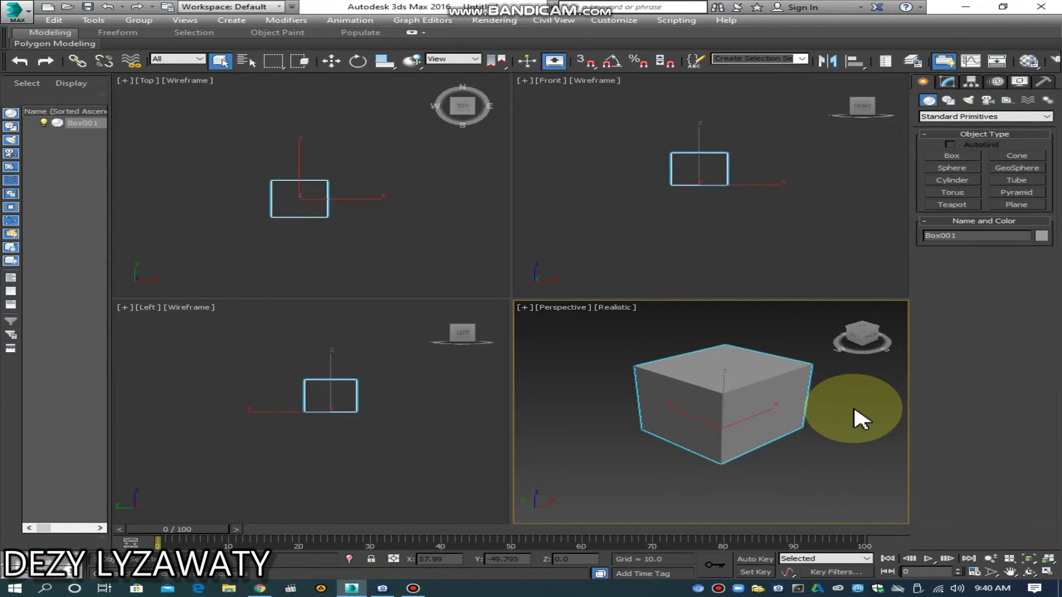
Deselect the box and make the Perspective view active
left_click(400, 243)
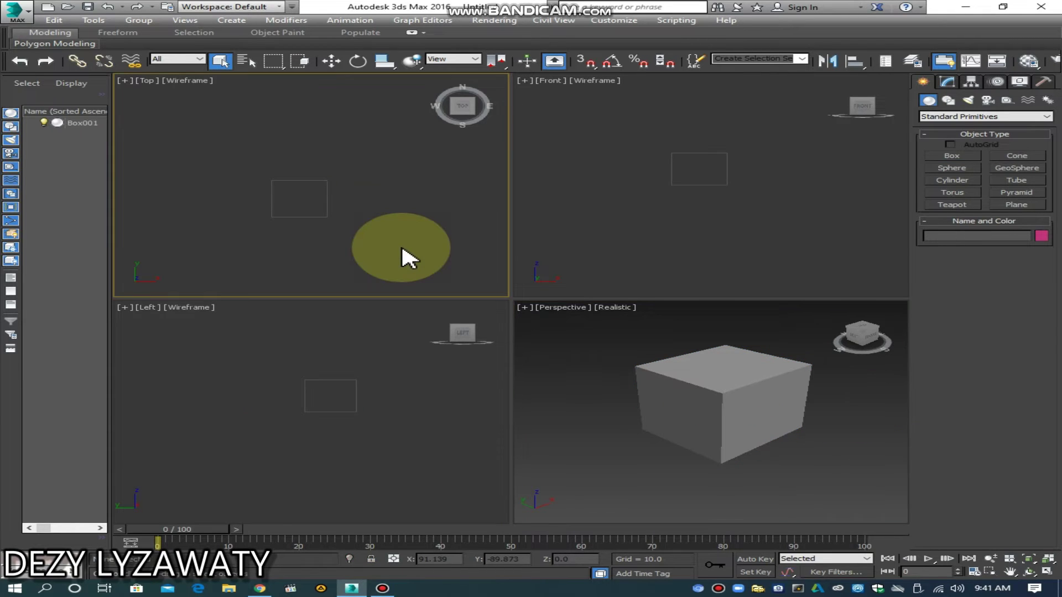
left_click(662, 244)
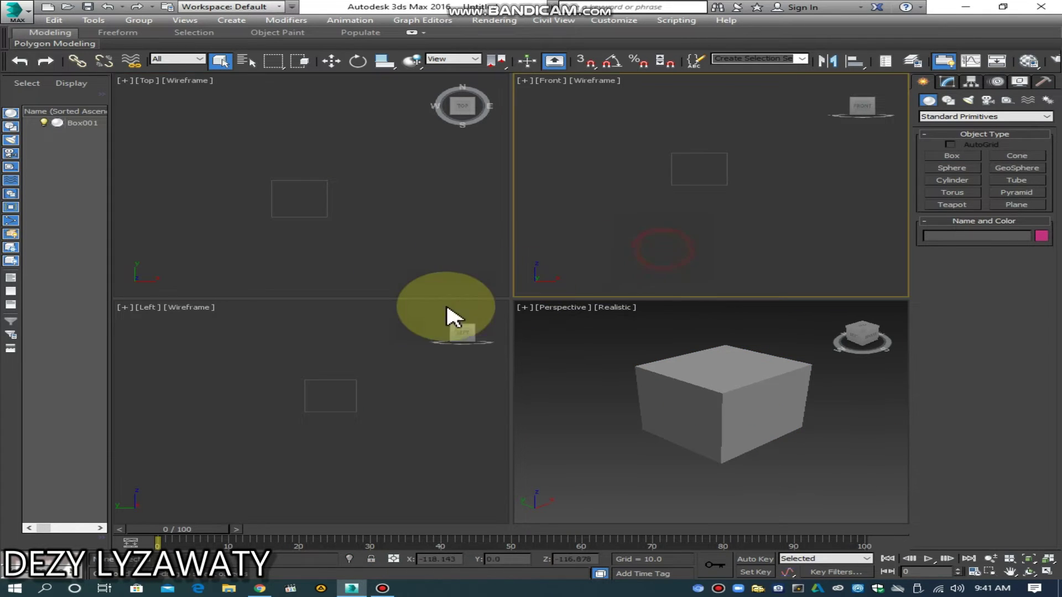
left_click(410, 245)
left_click(588, 245)
left_click(688, 396)
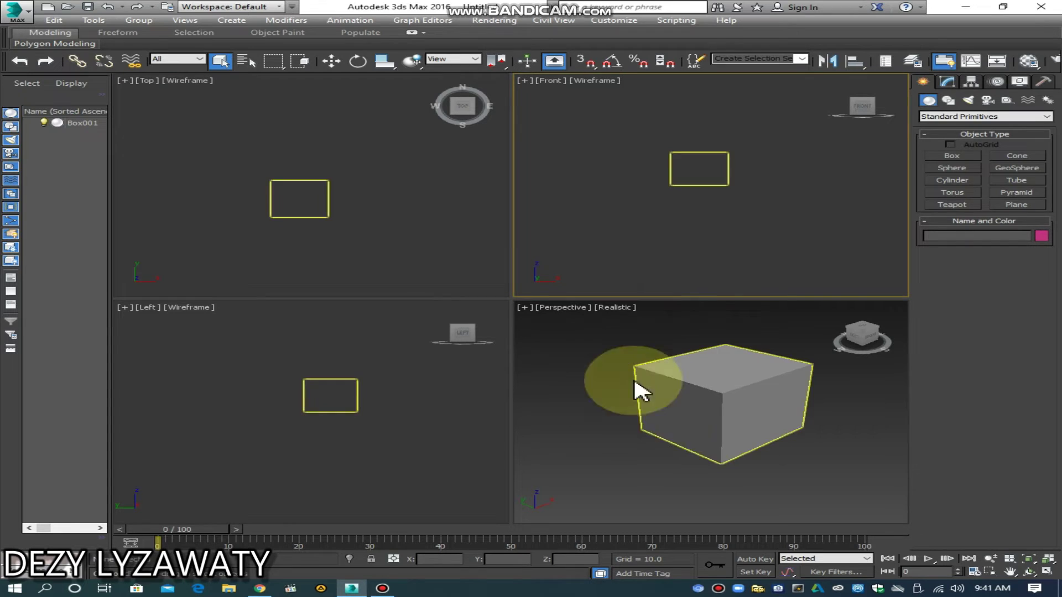
left_click(675, 260)
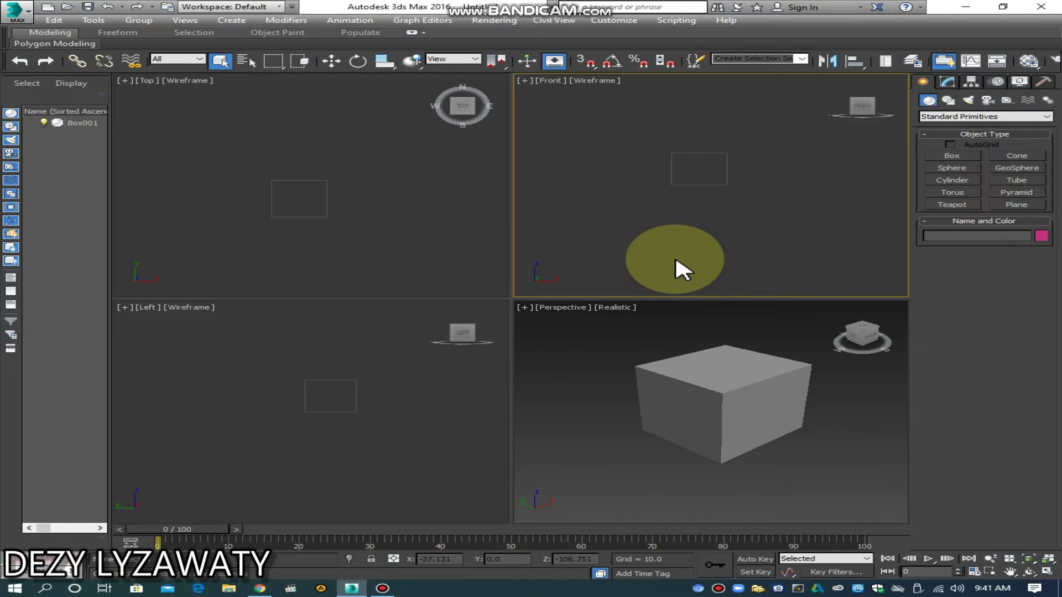
left_click(633, 365)
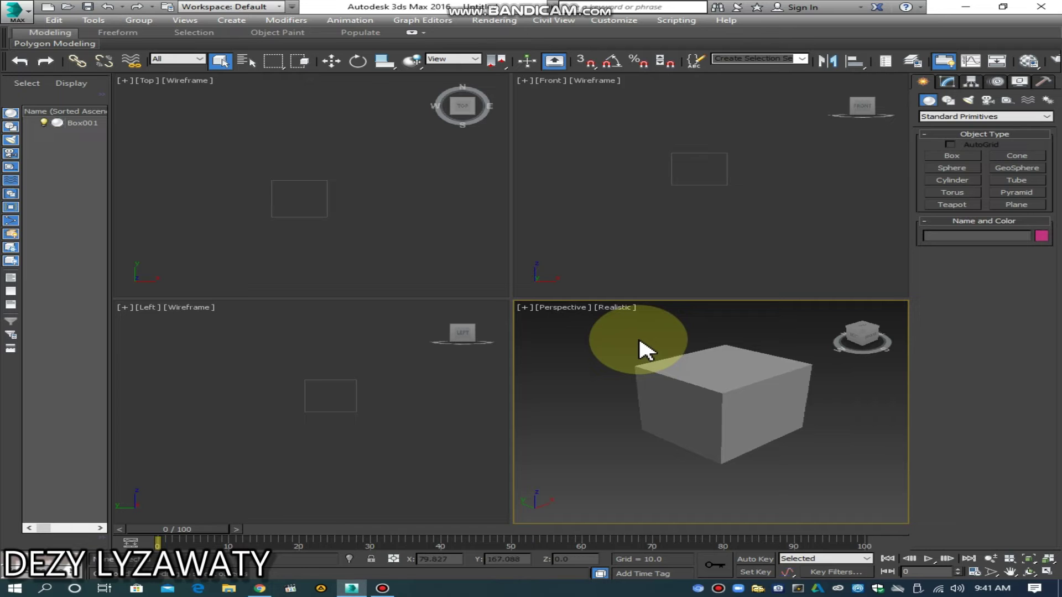
Switch Top, Front and Left to Realistic shading with F3, leaving Perspective in wireframe
key("F3")
key("F3")
key("F3")
left_click(684, 277)
key("F3")
left_click(445, 259)
key("F3")
left_click(418, 384)
key("F3")
left_click(573, 407)
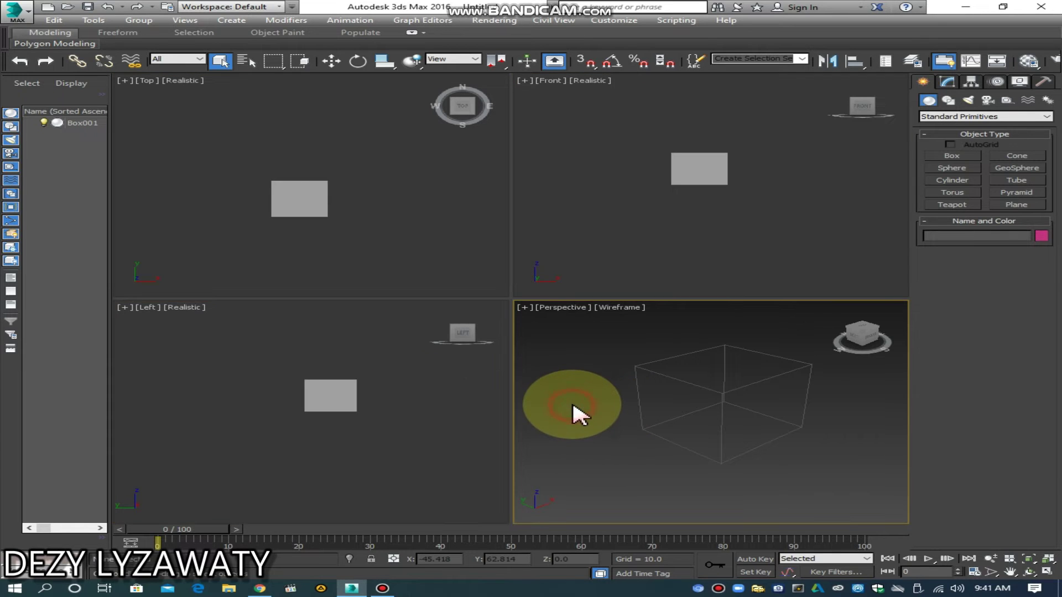
key("F3")
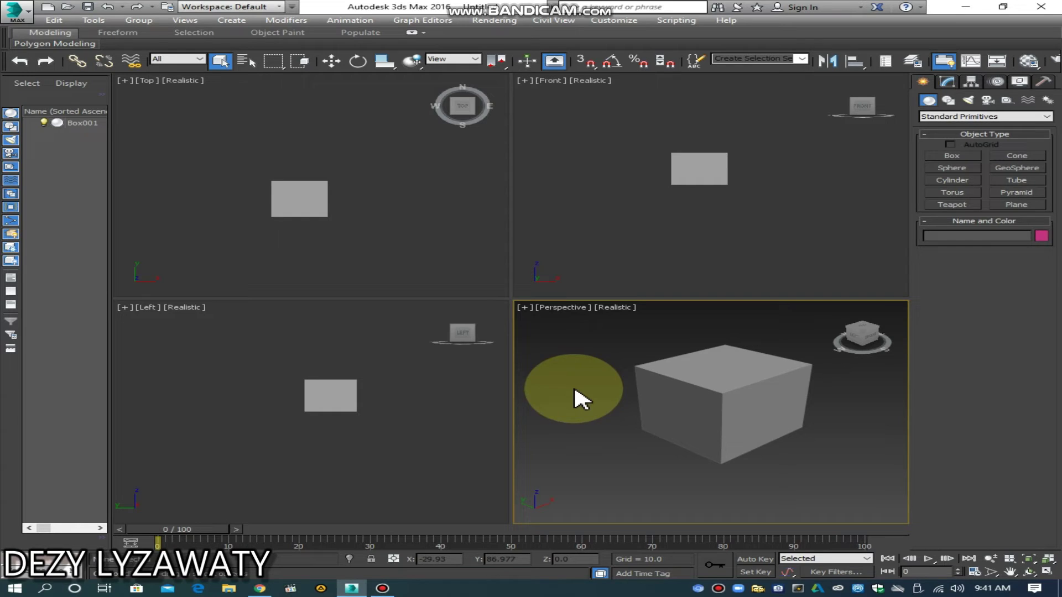
Turn on Edged Faces with F4 in the Perspective, Front, Top and Left views, then deselect the box
left_click(644, 383)
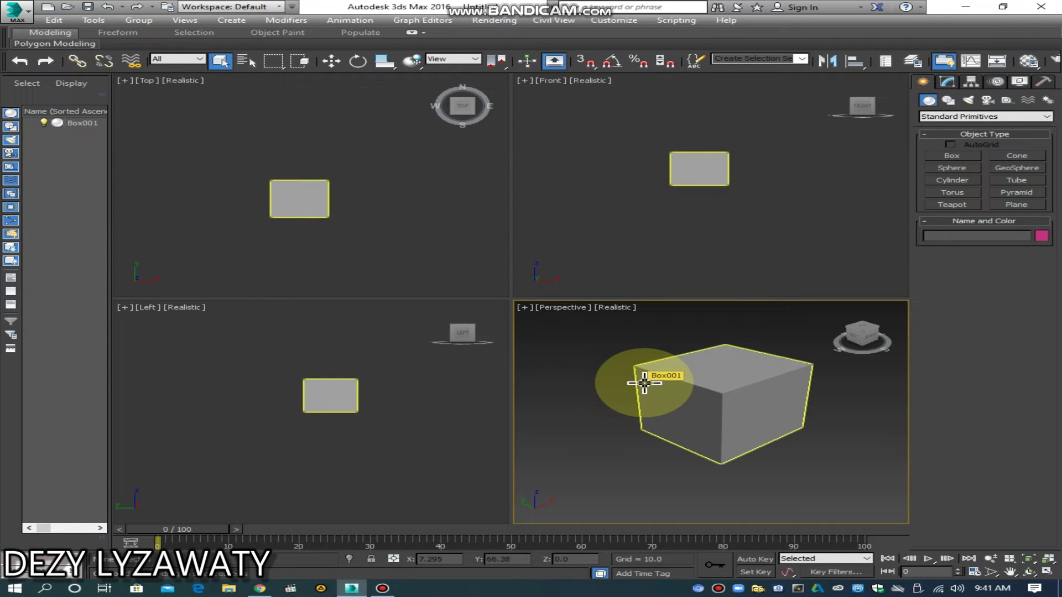
left_click(663, 326)
key("F4")
left_click(700, 243)
key("F4")
left_click(398, 230)
key("F4")
left_click(393, 344)
key("F4")
left_click(687, 426)
left_click(857, 487)
left_click(842, 503)
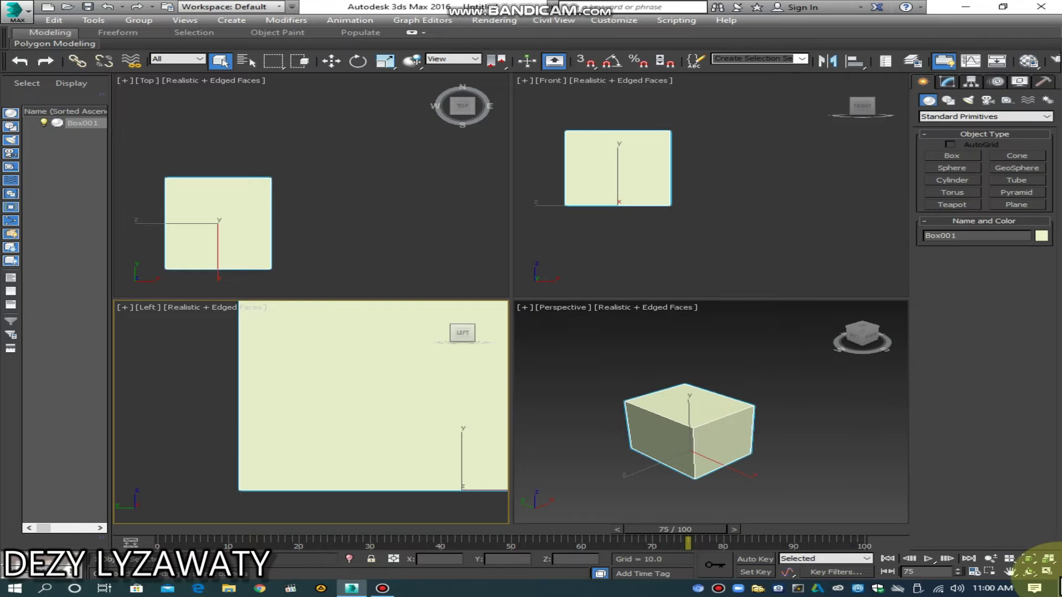
Zoom the Perspective view, then zoom all views out so the box looks smaller
left_click(991, 559)
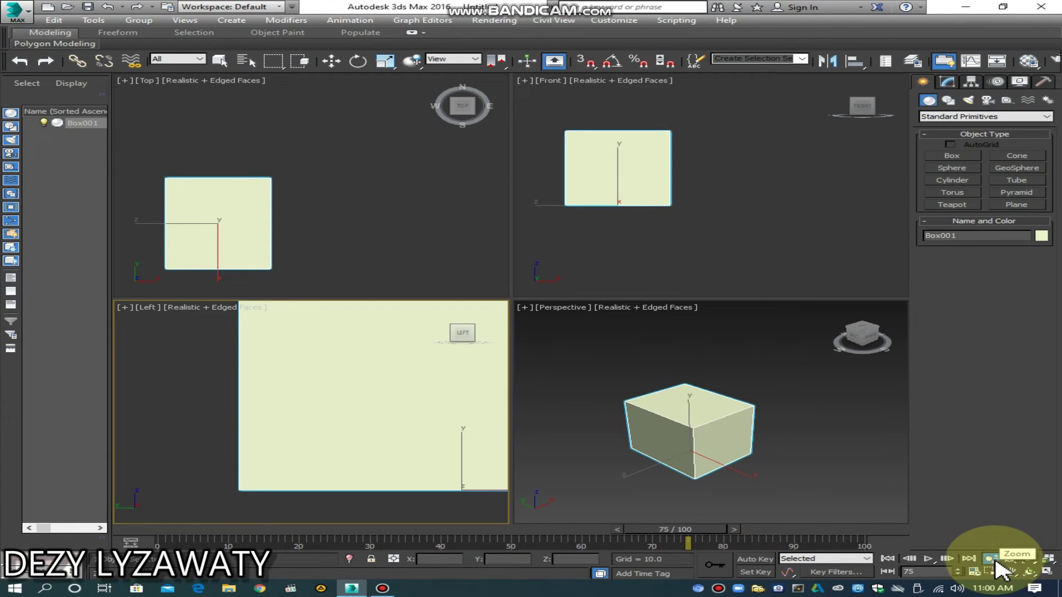
left_click(671, 423)
mouse_move(672, 423)
left_mouse_down()
mouse_move(712, 474)
mouse_move(623, 393)
mouse_move(707, 454)
mouse_move(645, 393)
mouse_move(640, 403)
mouse_move(702, 445)
mouse_move(671, 422)
mouse_move(682, 420)
left_mouse_up()
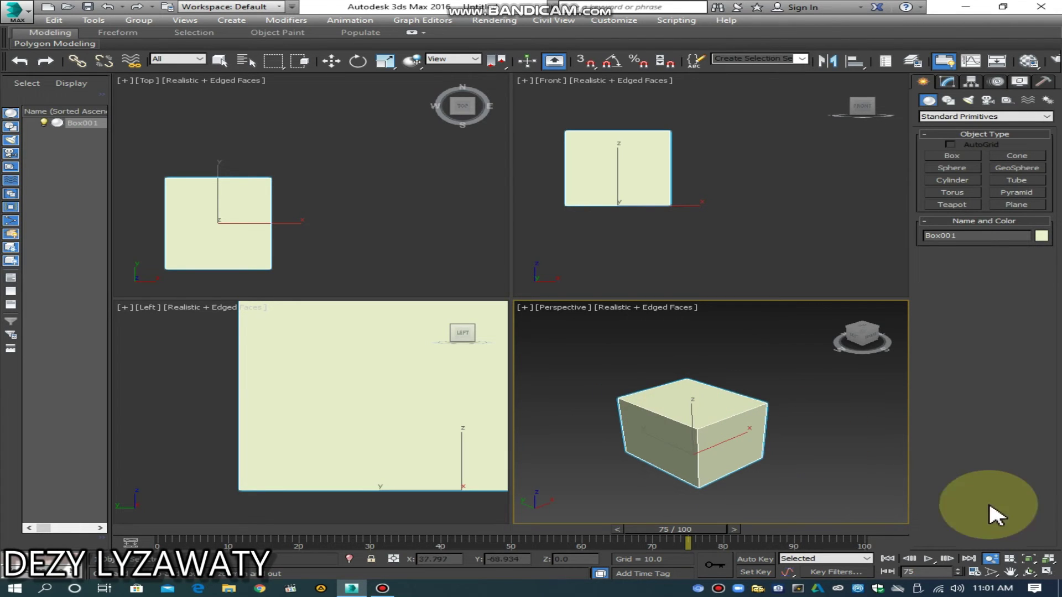
left_click(1015, 561)
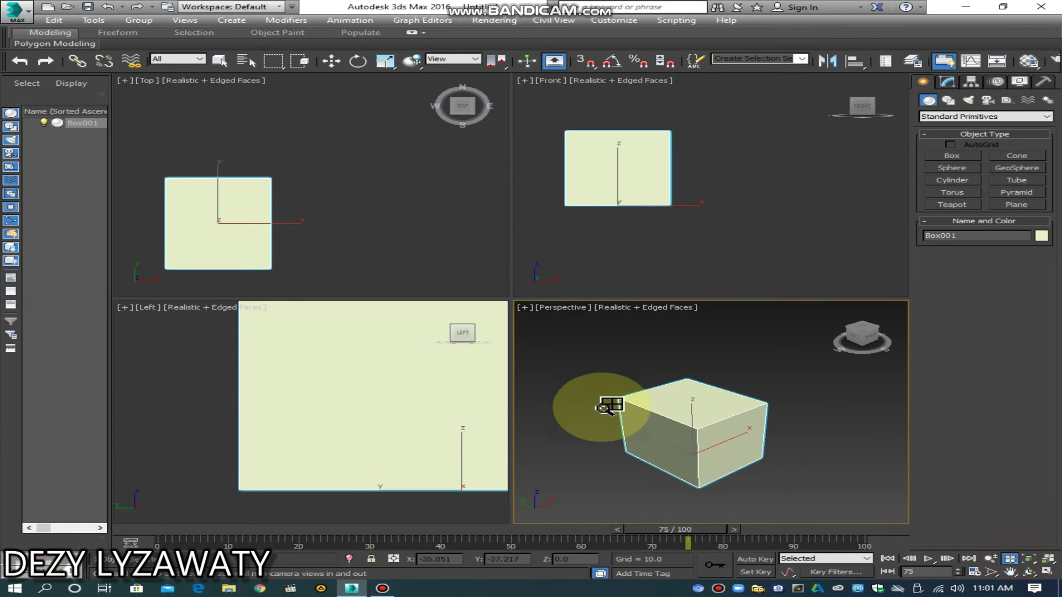
mouse_move(606, 379)
left_mouse_down()
mouse_move(642, 421)
mouse_move(691, 439)
mouse_move(603, 347)
mouse_move(701, 420)
mouse_move(680, 355)
mouse_move(699, 403)
mouse_move(683, 367)
left_mouse_up()
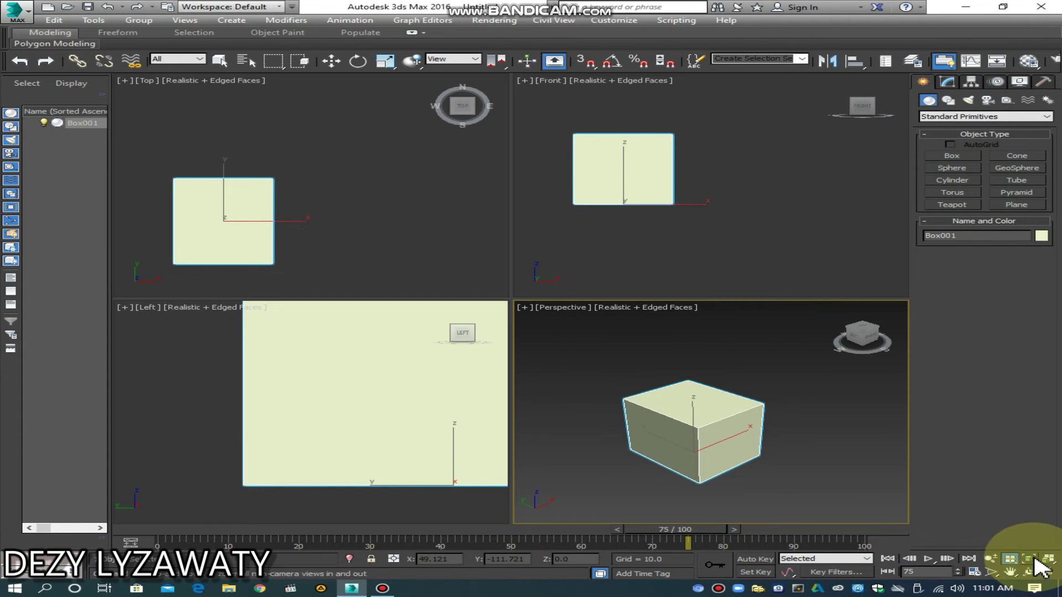
Fit the box in Perspective and all four views, then maximize the Perspective view
left_click(1036, 562)
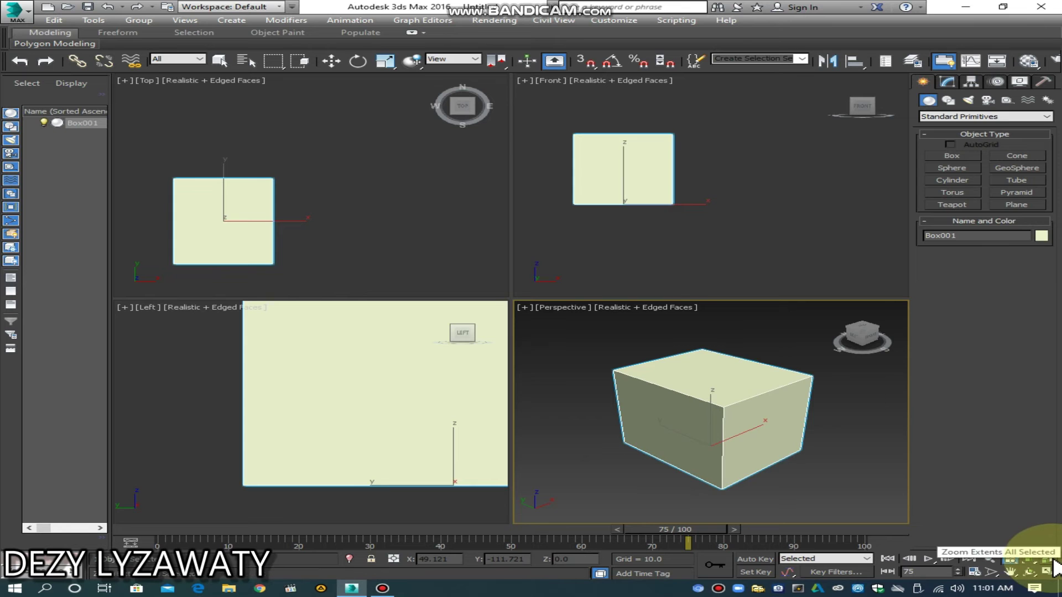
left_click(1053, 565)
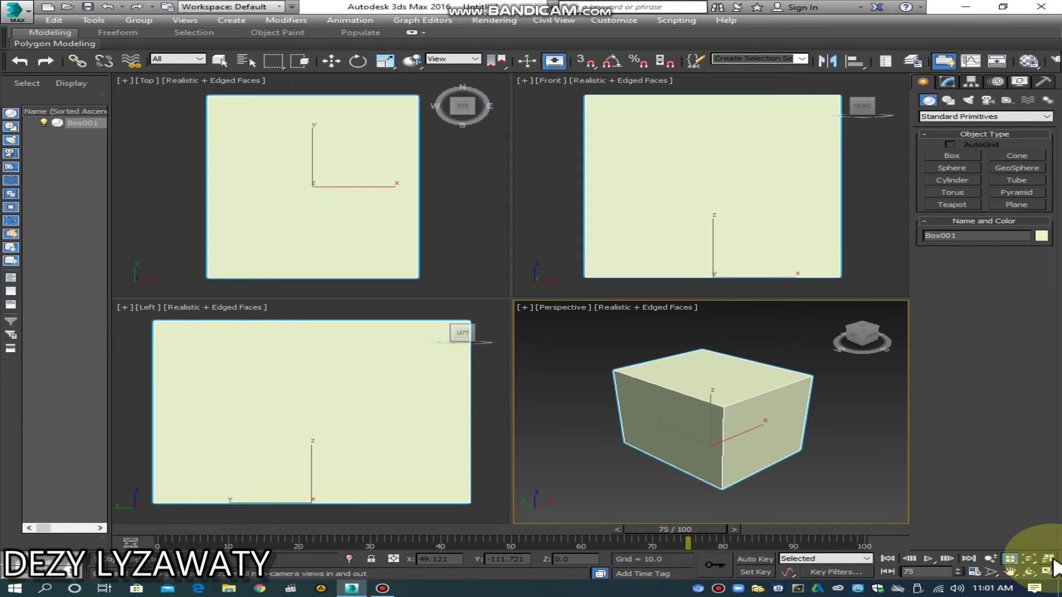
left_click_drag(796, 463, 766, 451)
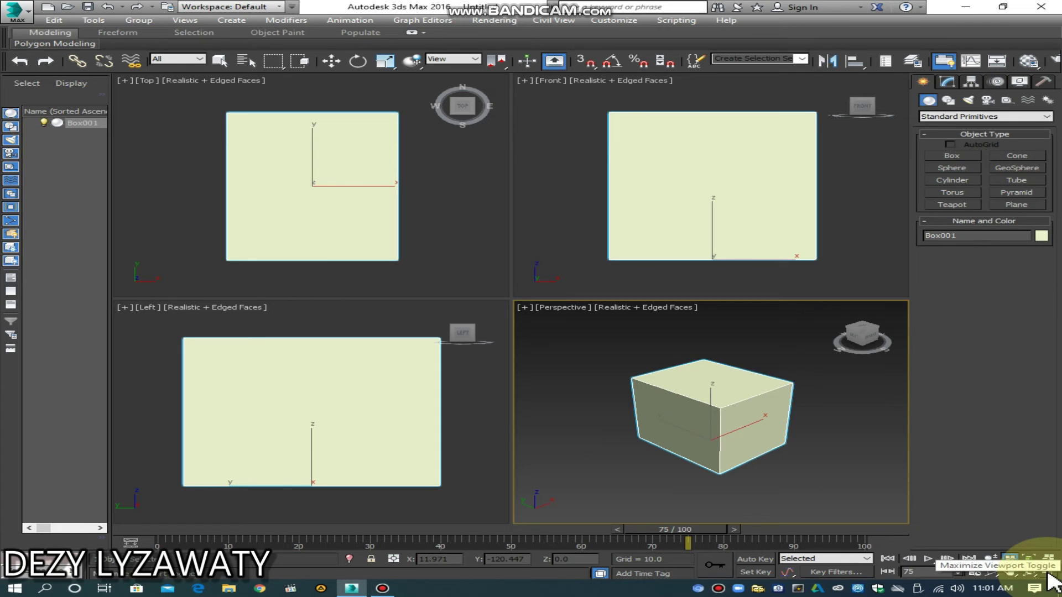
left_click(1048, 574)
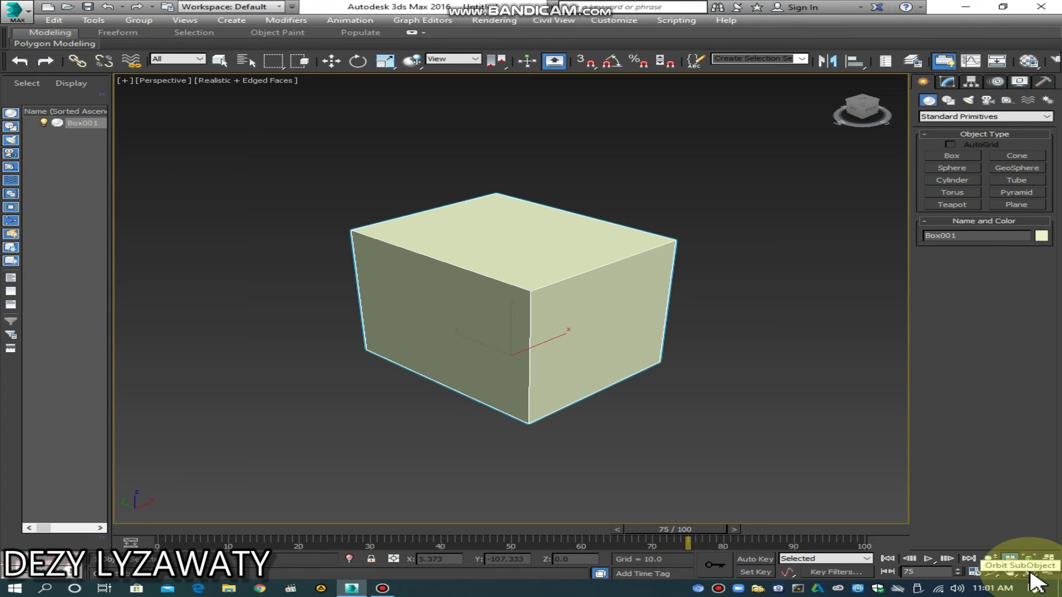
Orbit the full-screen Perspective view around Box001 to inspect its top and front
left_click(1029, 573)
mouse_move(391, 360)
left_mouse_down()
mouse_move(403, 339)
mouse_move(510, 328)
left_mouse_up()
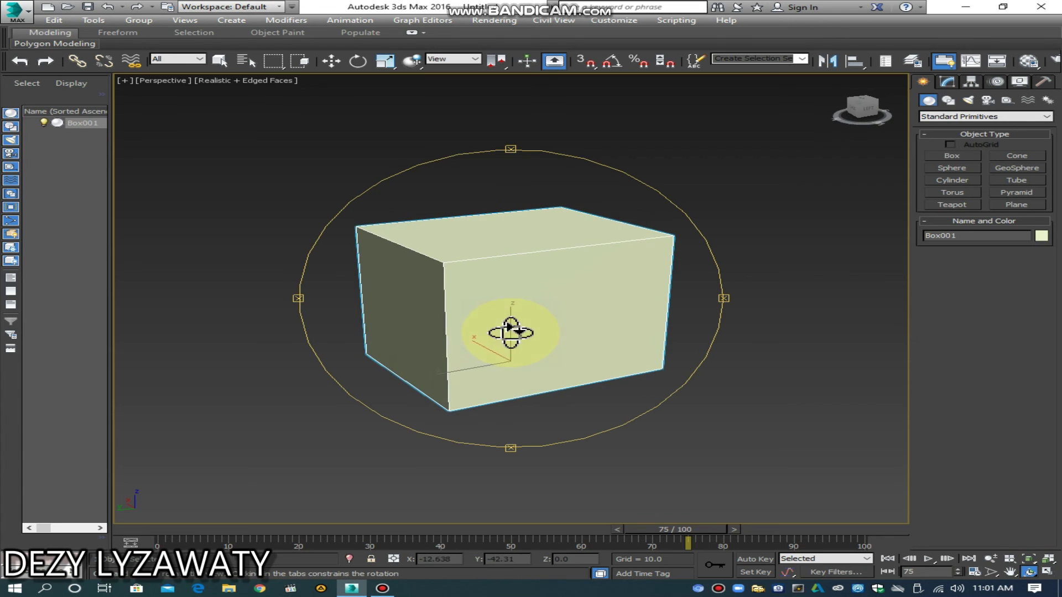
left_click_drag(379, 355, 522, 344)
left_click_drag(356, 351, 563, 358)
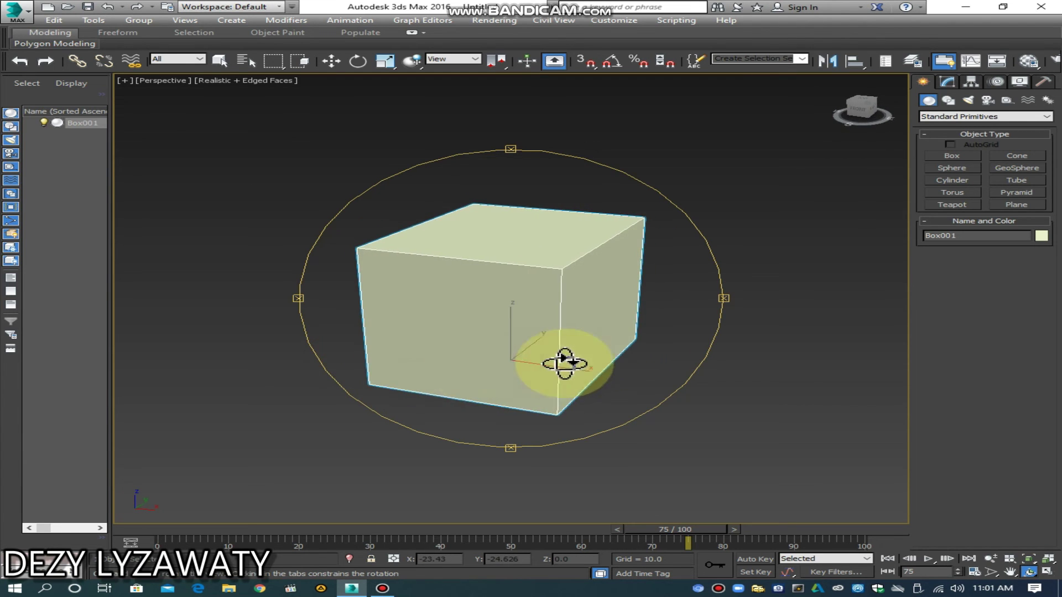
left_click_drag(415, 350, 495, 351)
mouse_move(380, 349)
left_mouse_down()
mouse_move(540, 356)
mouse_move(580, 303)
mouse_move(503, 342)
mouse_move(736, 375)
left_mouse_up()
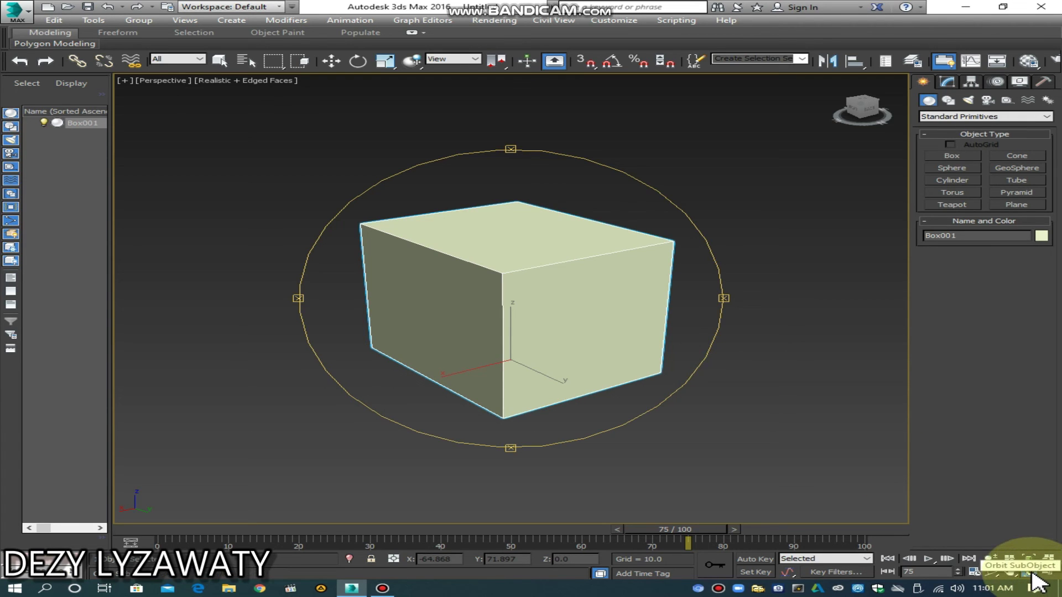
right_click(496, 341)
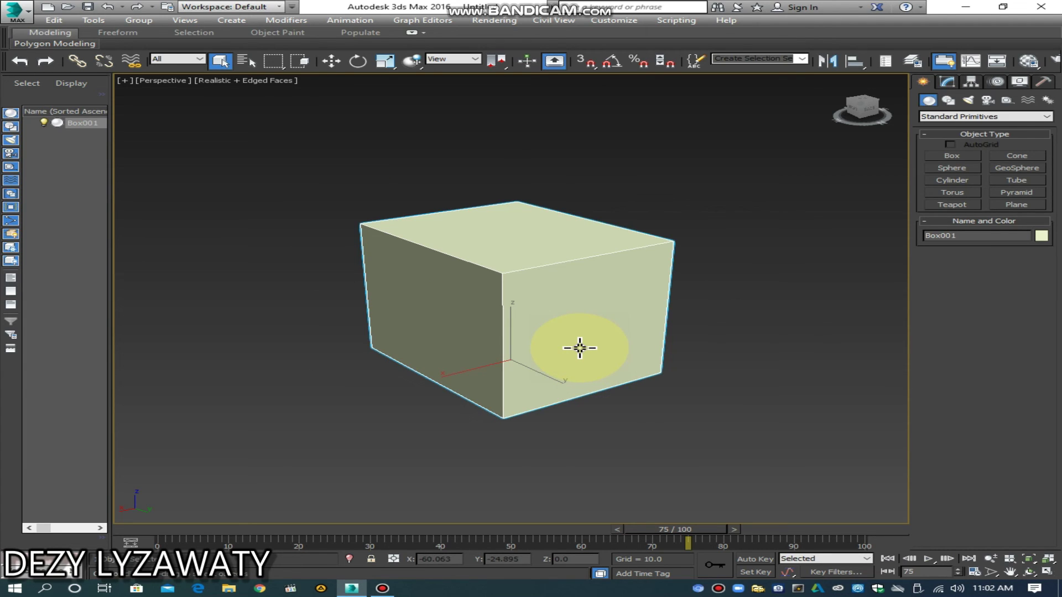
left_click(579, 348)
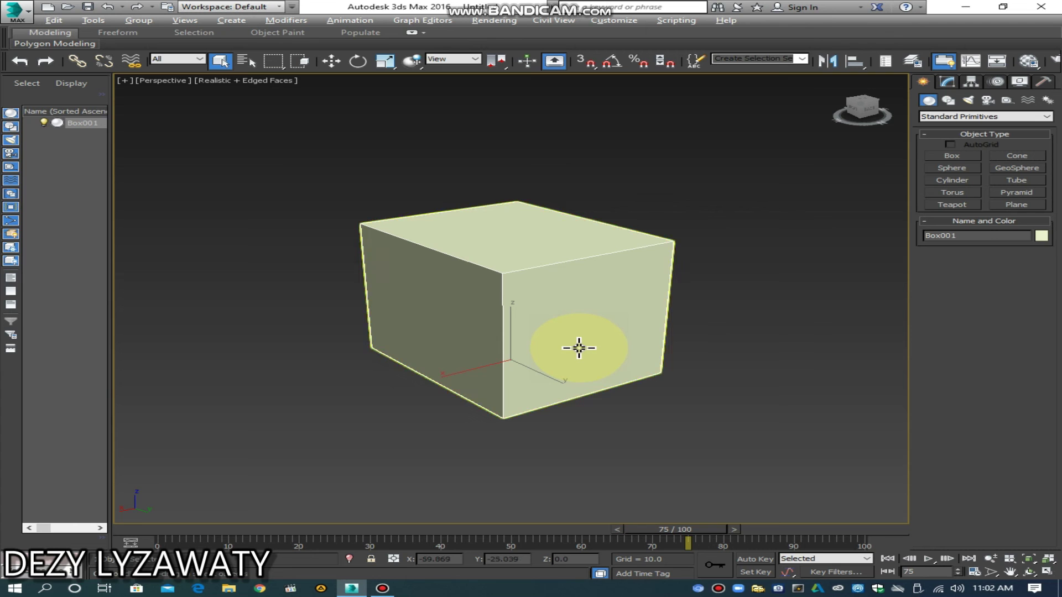
mouse_move(516, 334)
middle_mouse_down("alt")
mouse_move(694, 339)
mouse_move(429, 360)
mouse_move(677, 350)
mouse_move(505, 327)
mouse_move(603, 294)
mouse_move(607, 350)
mouse_move(723, 357)
mouse_move(507, 363)
mouse_move(529, 315)
mouse_move(583, 367)
mouse_move(434, 363)
mouse_move(465, 360)
middle_mouse_up("alt")
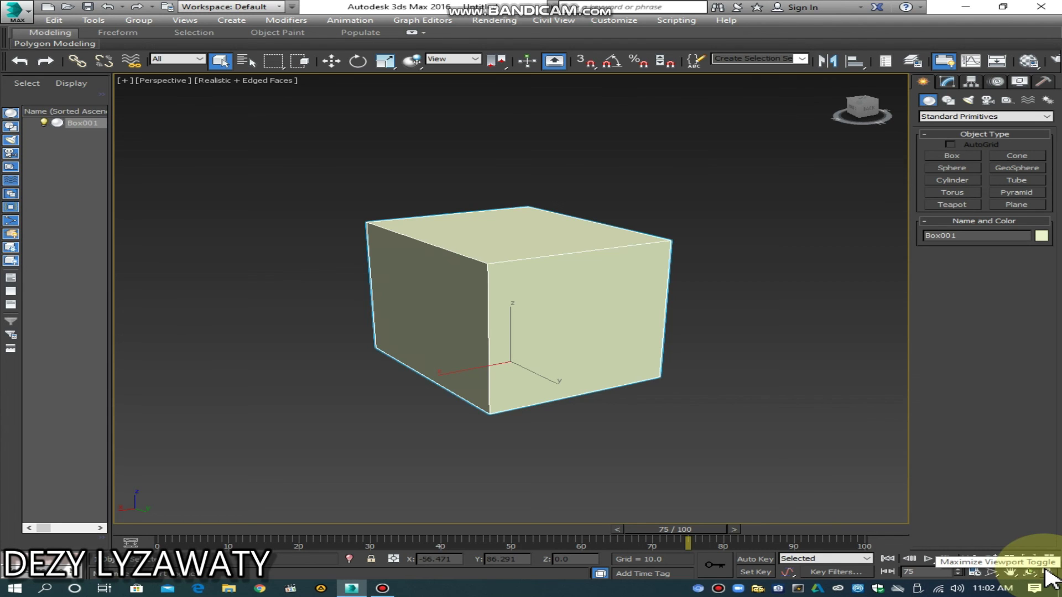
Restore the four-viewport layout, deselect the box, and activate Top, Left, then Perspective
left_click(1046, 573)
left_click(536, 256)
left_click(464, 246)
left_click(492, 398)
left_click(607, 407)
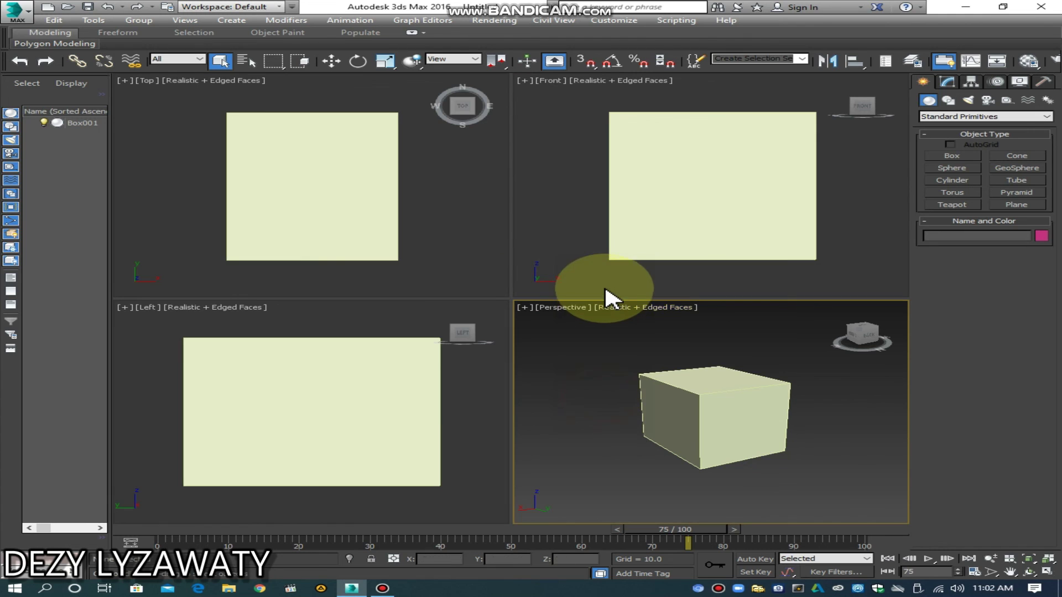